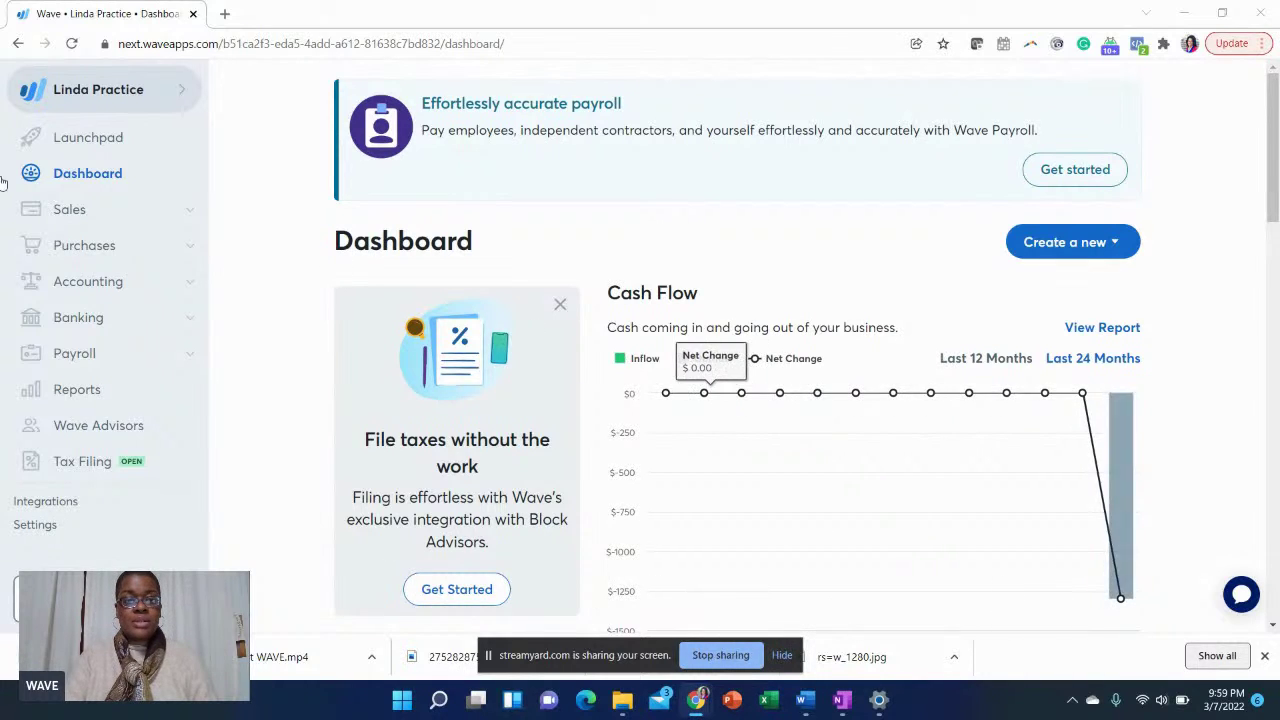
Step: Expand the Sales menu in the dashboard's left sidebar
{"action": "left_click", "coordinate": [184, 210]}
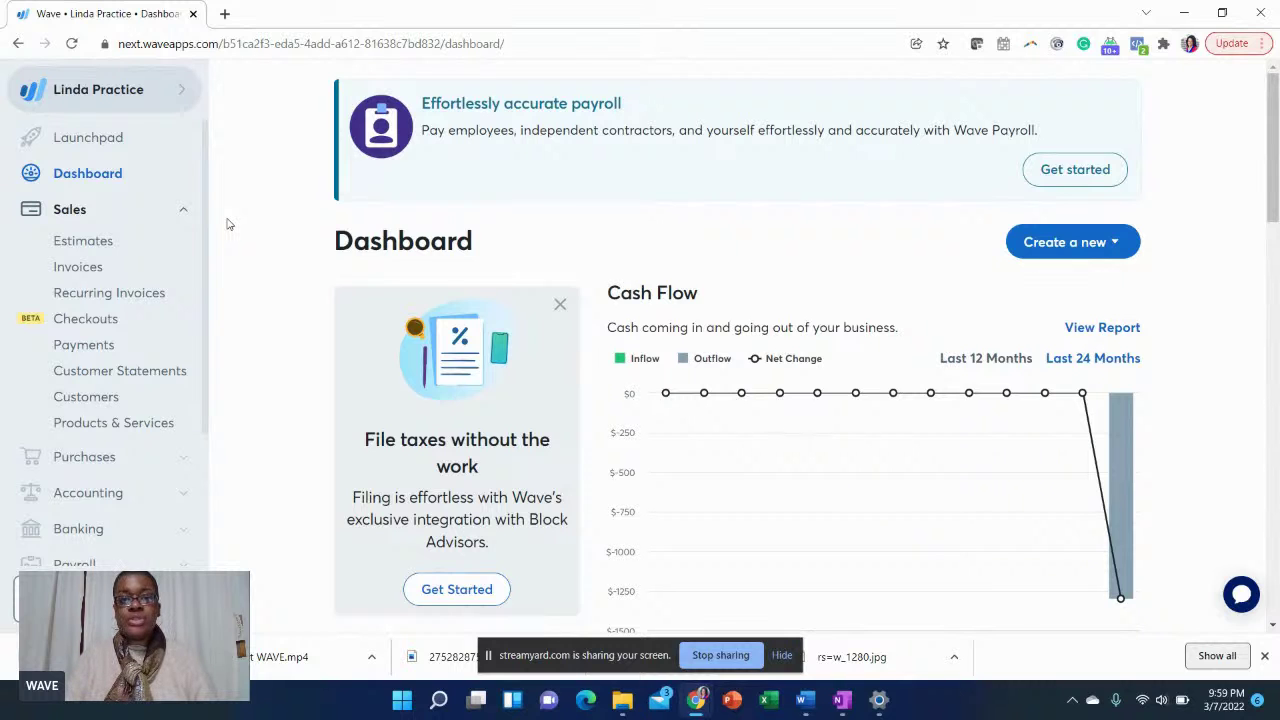
Step: Open Products & Services, where IT Services is listed at $3,000.00
{"action": "left_click", "coordinate": [119, 430]}
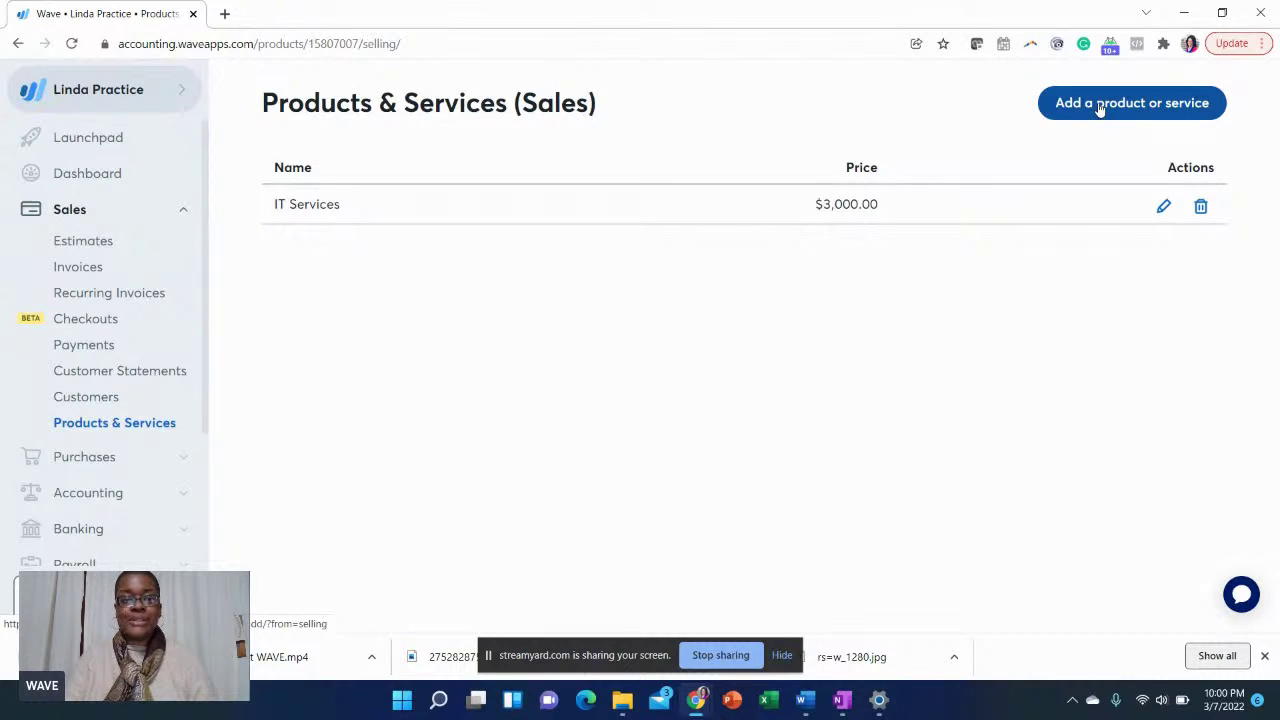
Step: Start a new customer from the Customers list, then abandon it for the Invoices page
{"action": "left_click", "coordinate": [66, 411]}
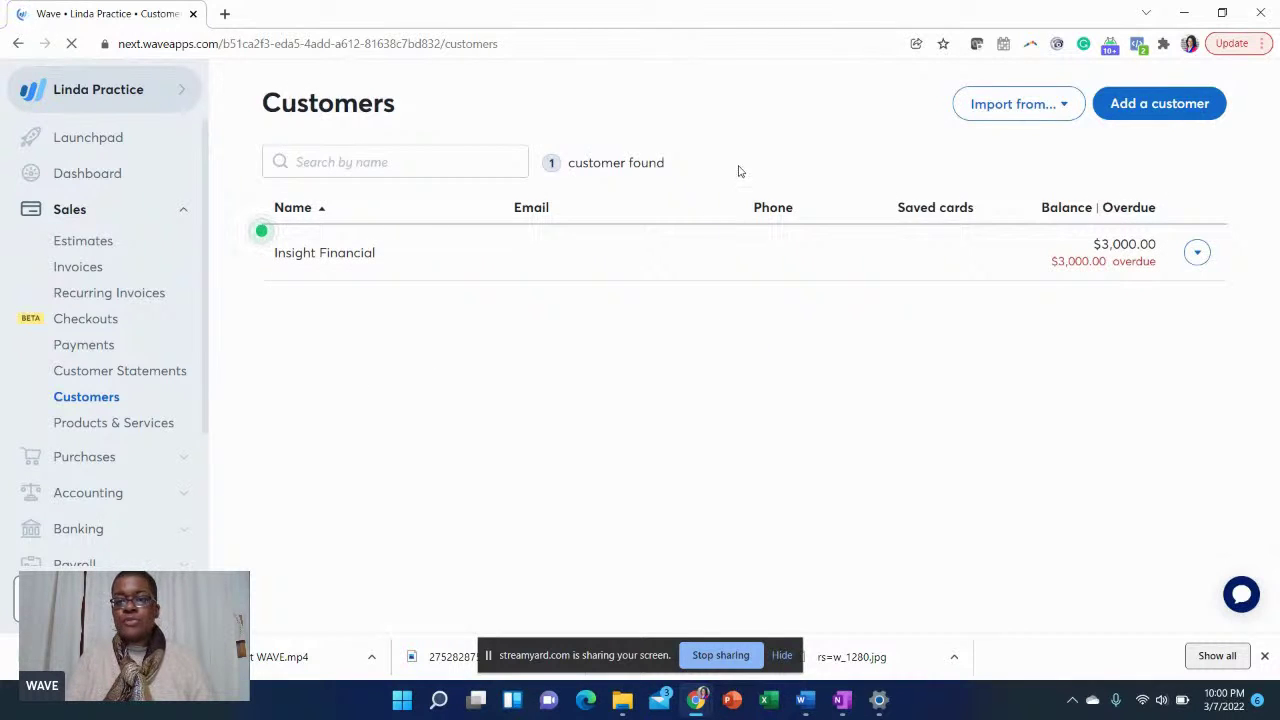
{"action": "left_click", "coordinate": [1128, 110]}
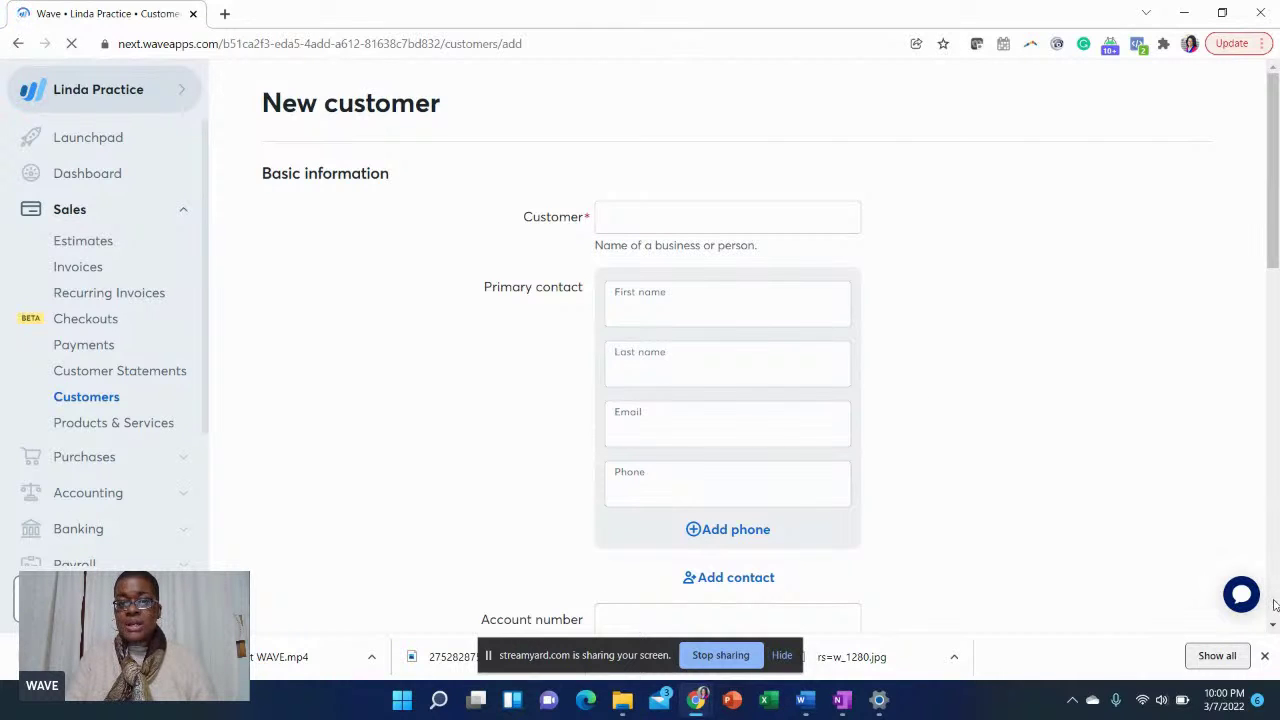
{"action": "right_click", "coordinate": [1275, 605]}
{"action": "left_click", "coordinate": [380, 369]}
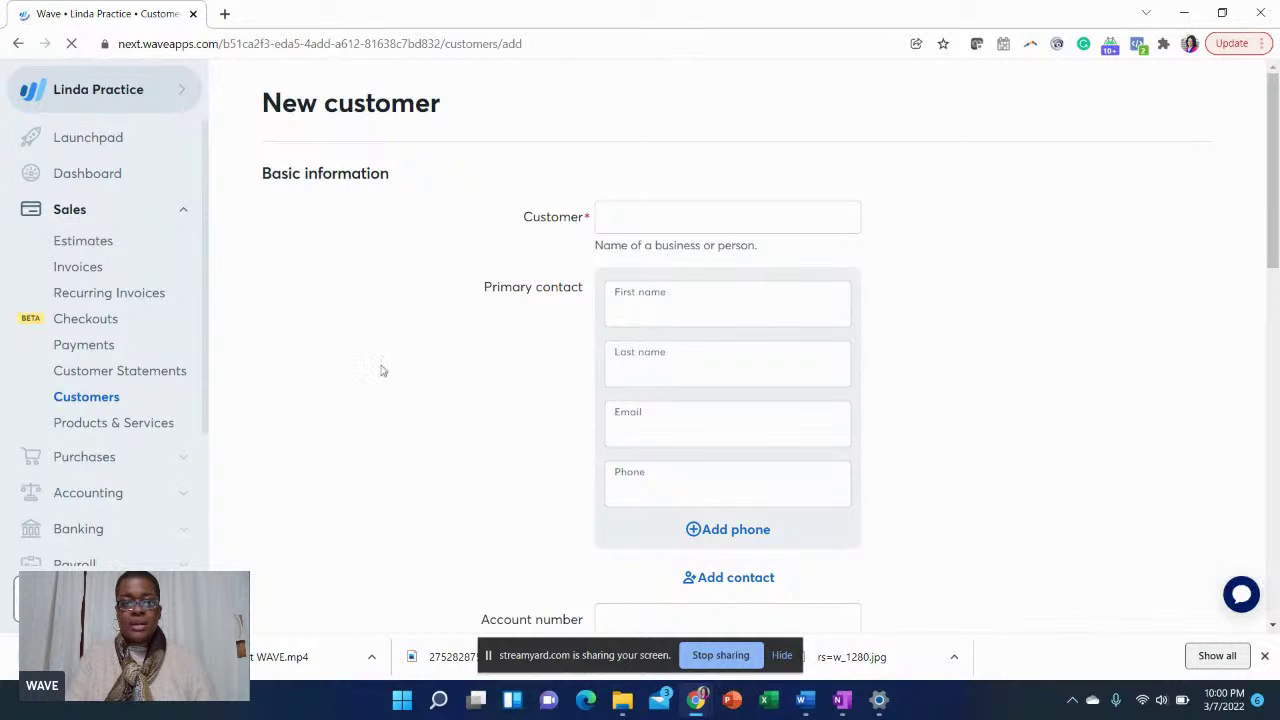
Step: Start invoice number 2, dated 2022-03-07, and bring up its customer chooser
{"action": "left_click", "coordinate": [91, 277]}
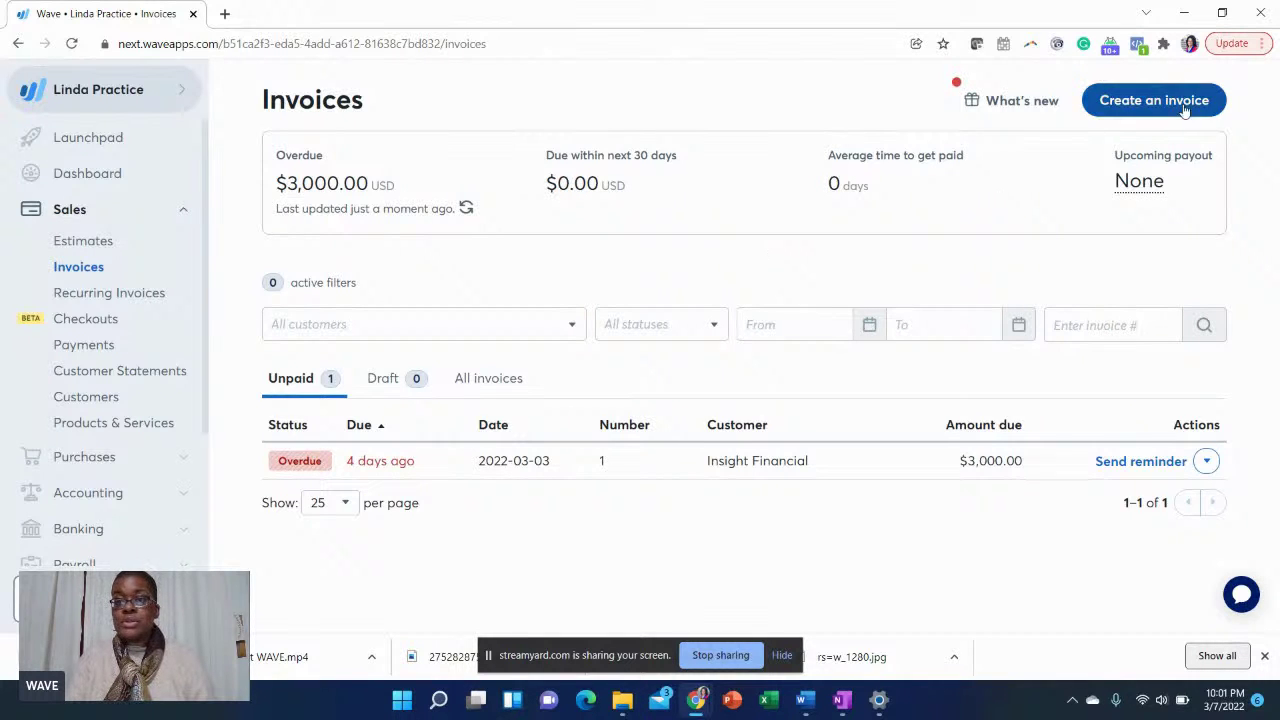
{"action": "left_click", "coordinate": [1145, 101]}
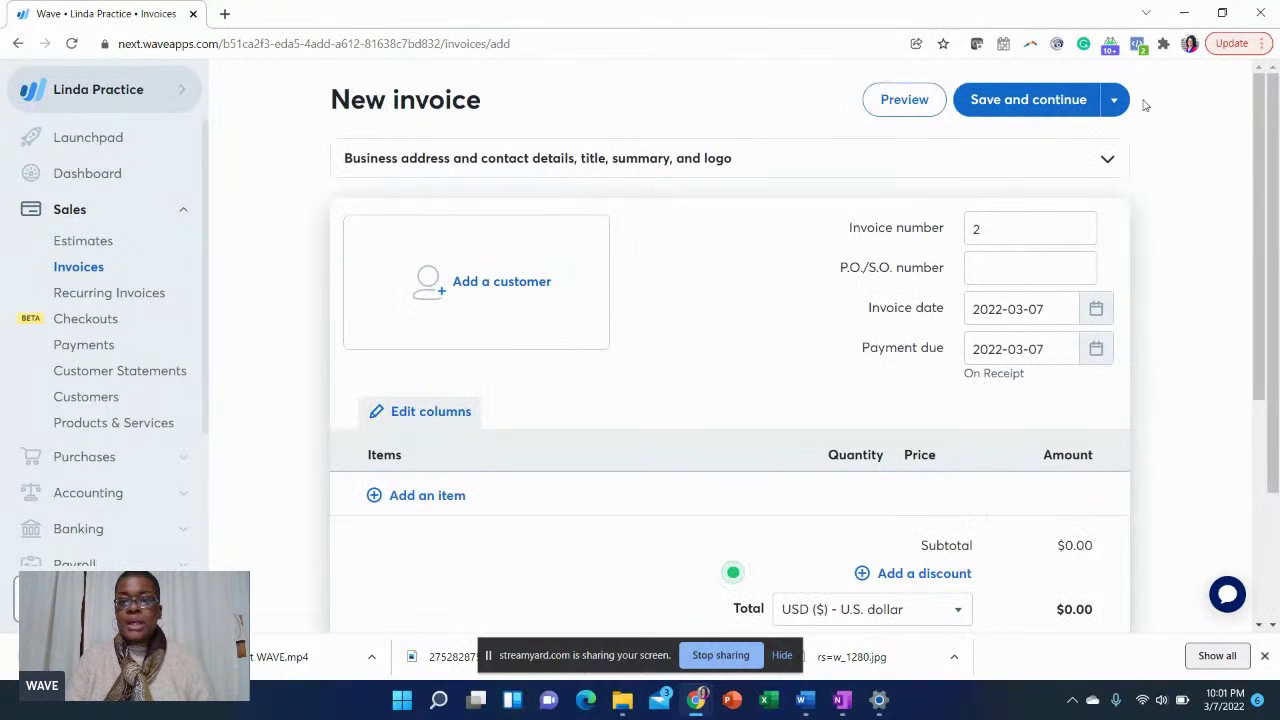
{"action": "left_click", "coordinate": [476, 281]}
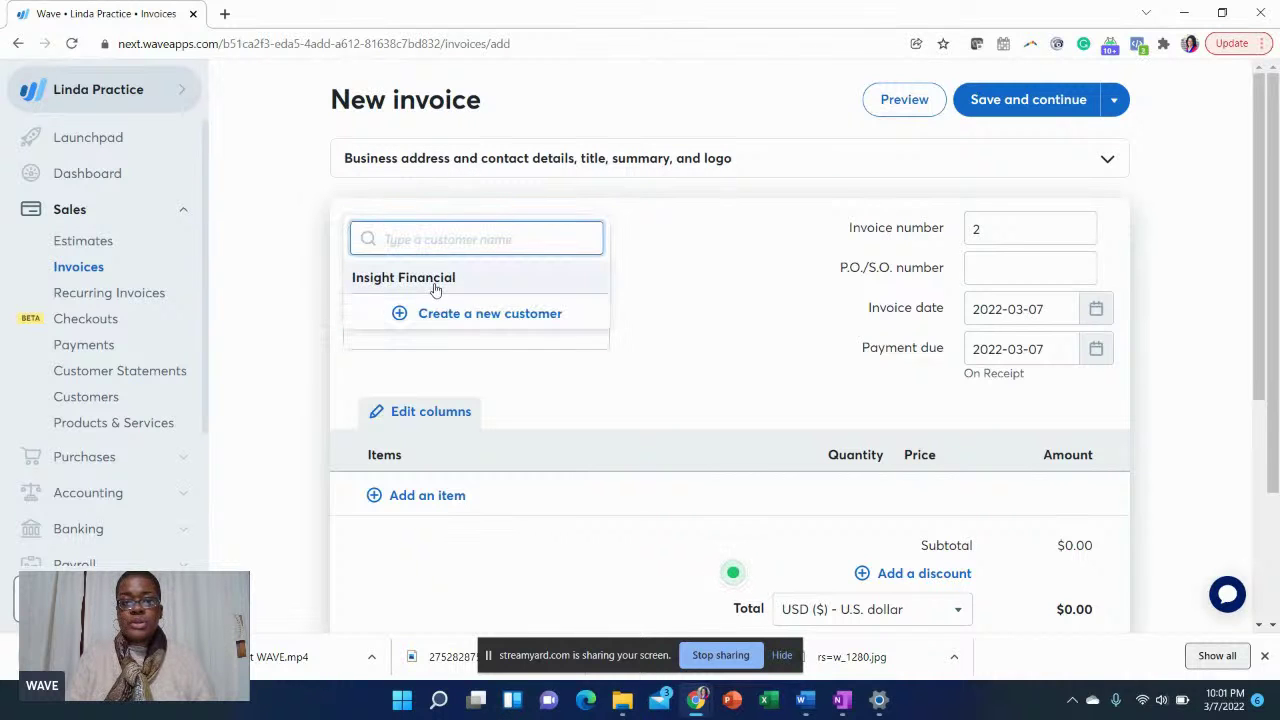
Step: Create a new customer with their full name and save them as invoice 2's bill-to
{"action": "left_click", "coordinate": [450, 314]}
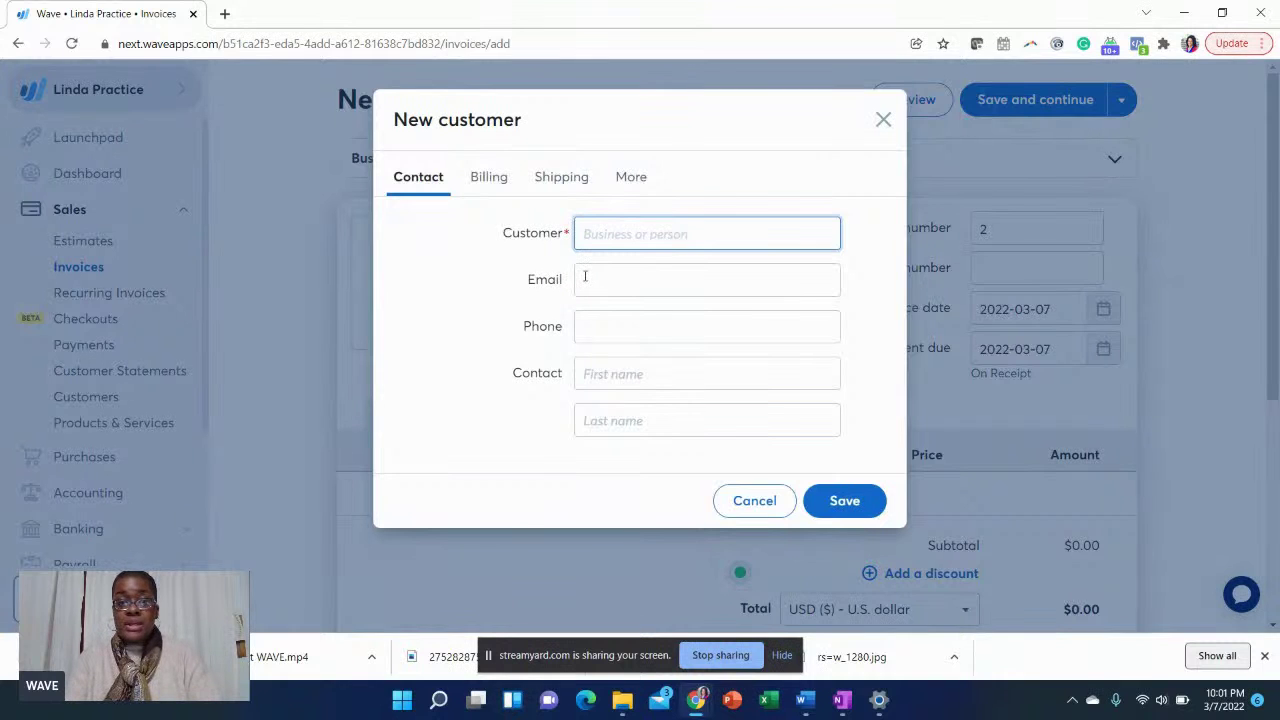
{"action": "type", "text": "Tom Smith"}
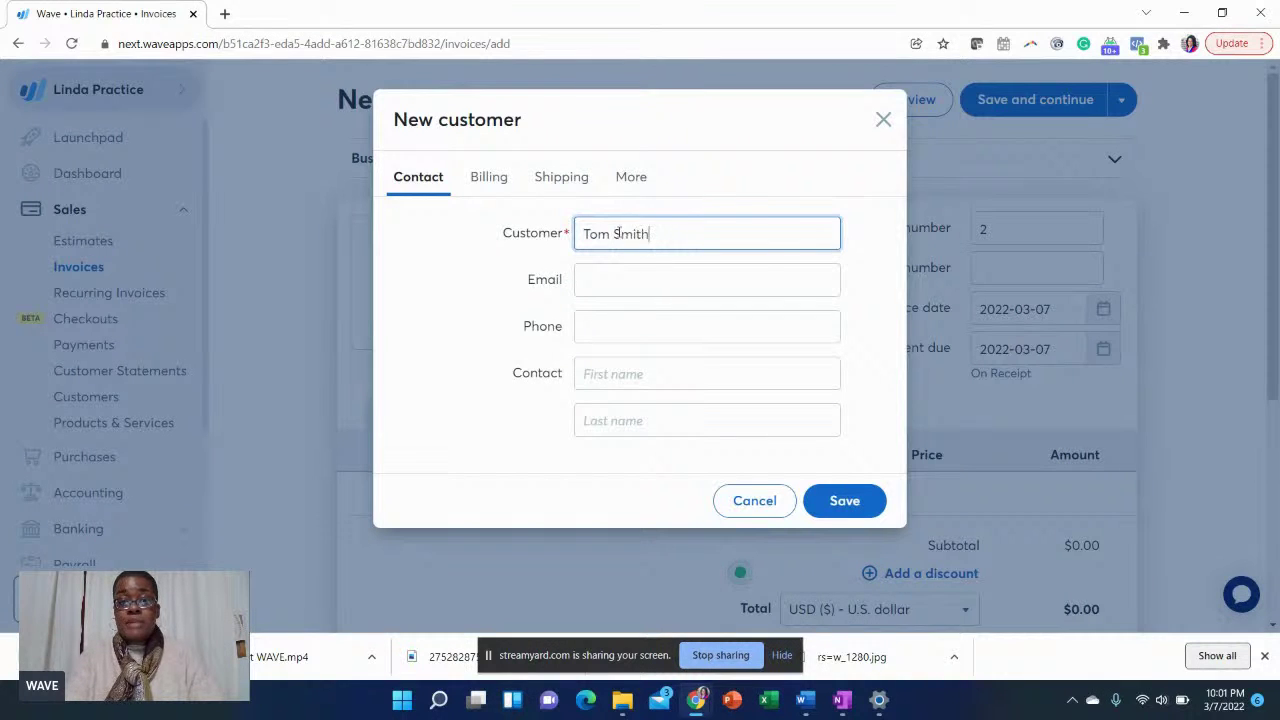
{"action": "left_click", "coordinate": [600, 287]}
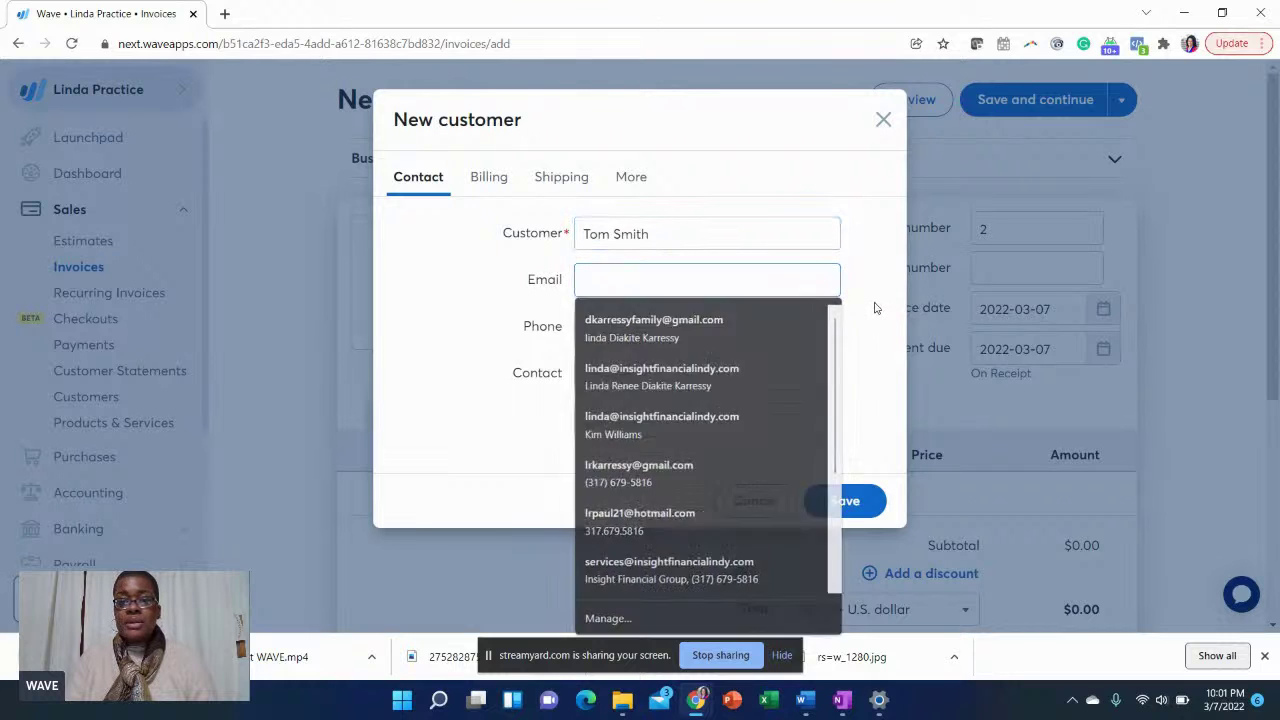
{"action": "left_click", "coordinate": [875, 308]}
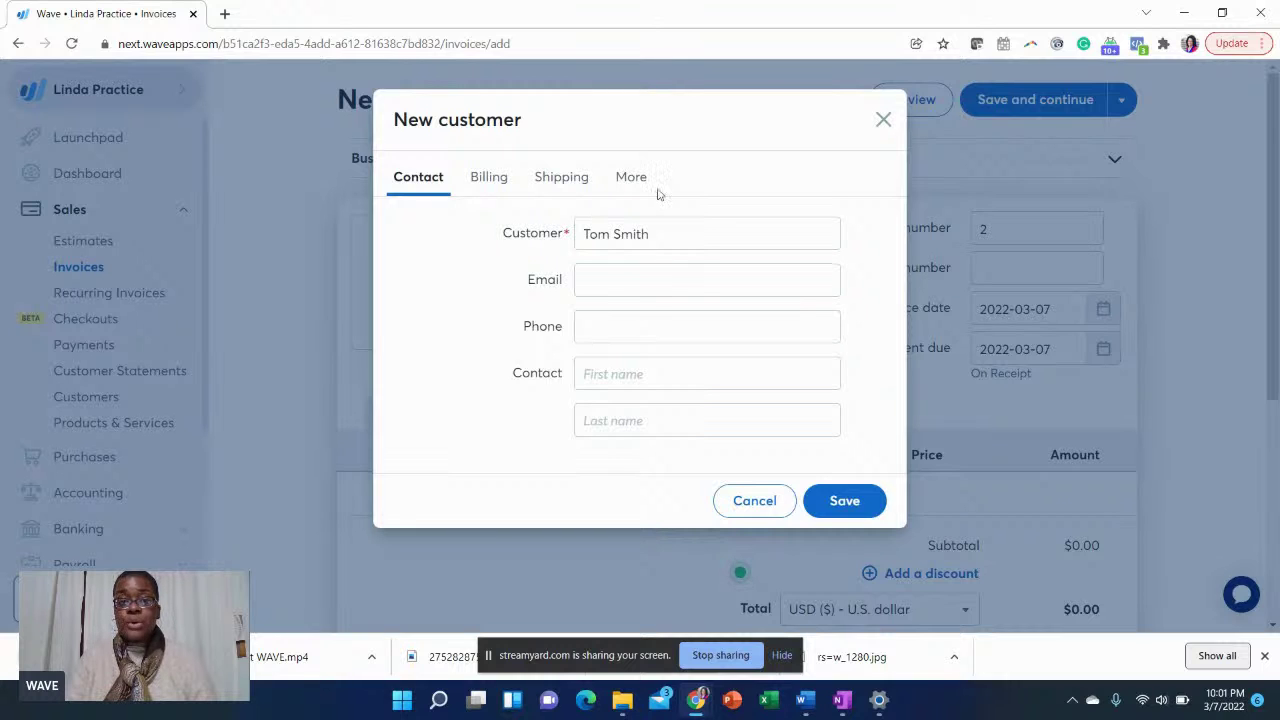
{"action": "left_click", "coordinate": [480, 180]}
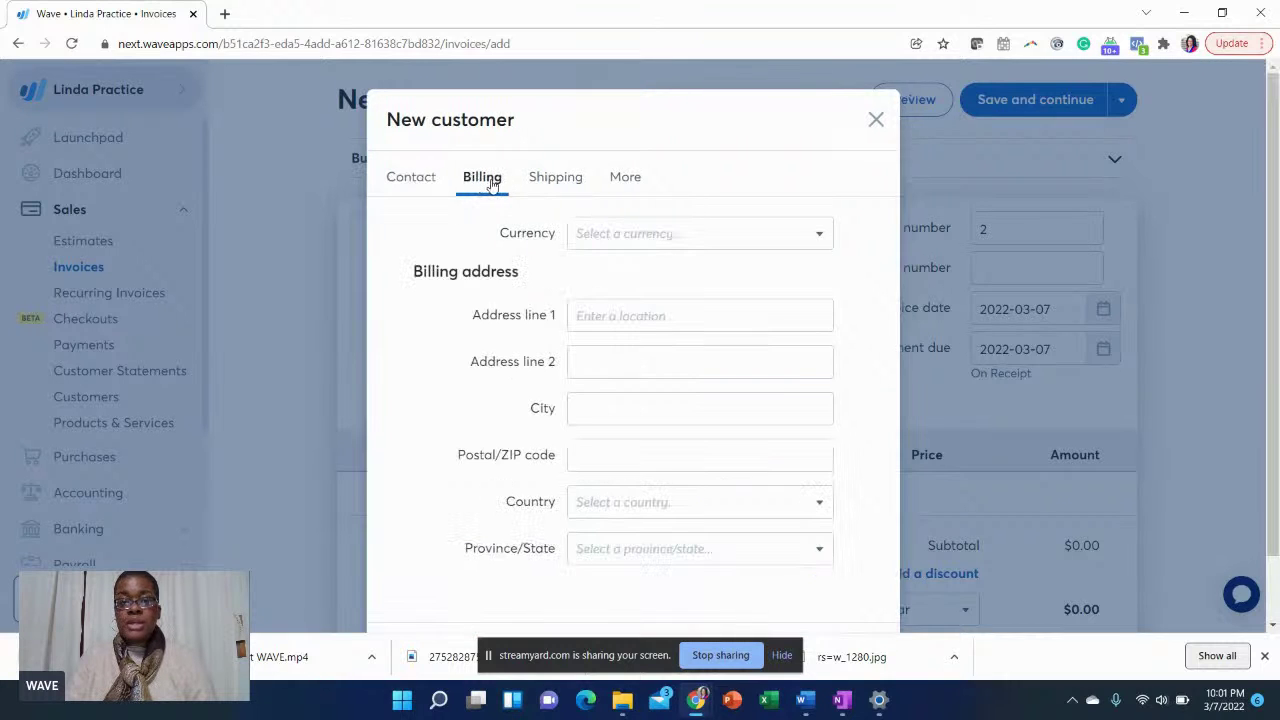
{"action": "left_click", "coordinate": [555, 183]}
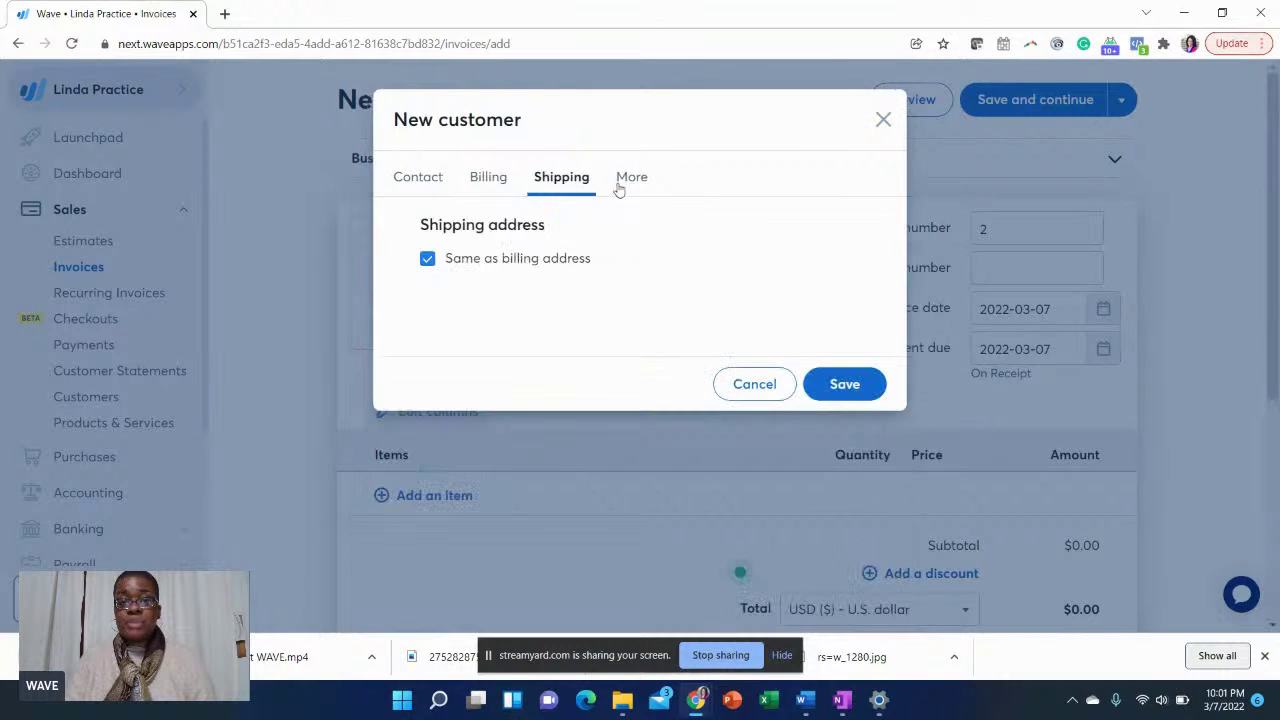
{"action": "left_click", "coordinate": [623, 182]}
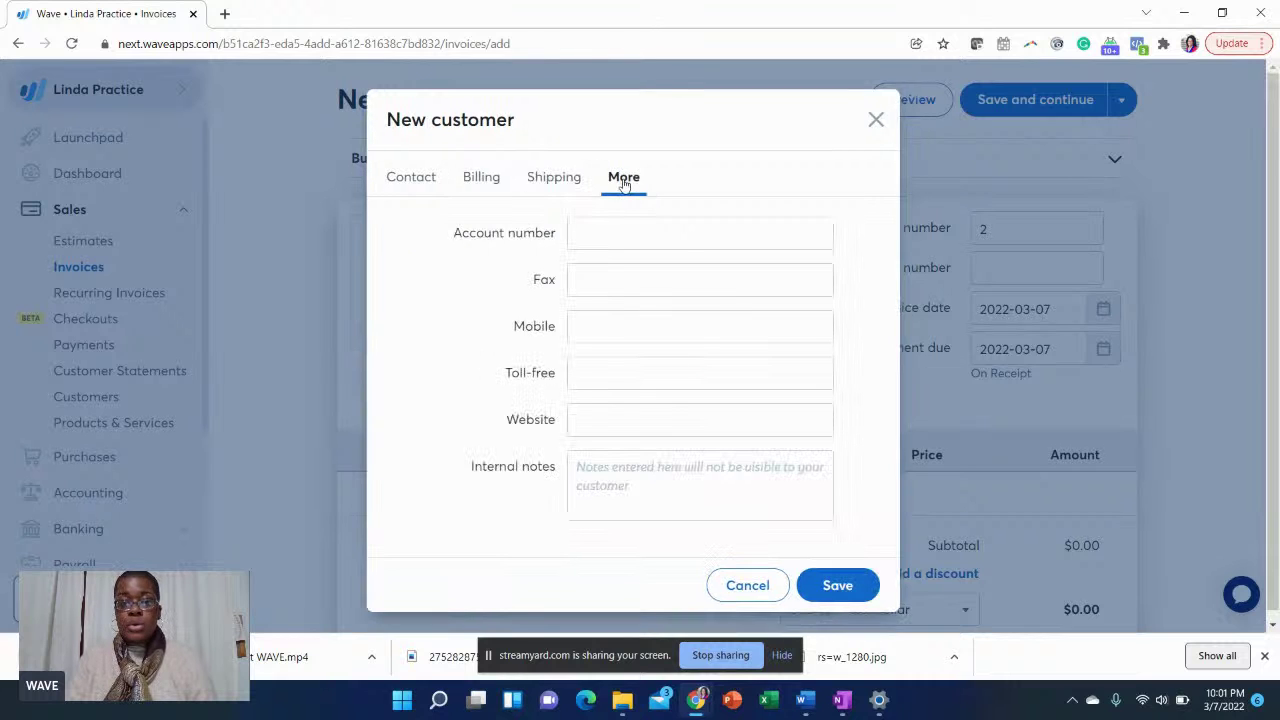
{"action": "left_click", "coordinate": [828, 585]}
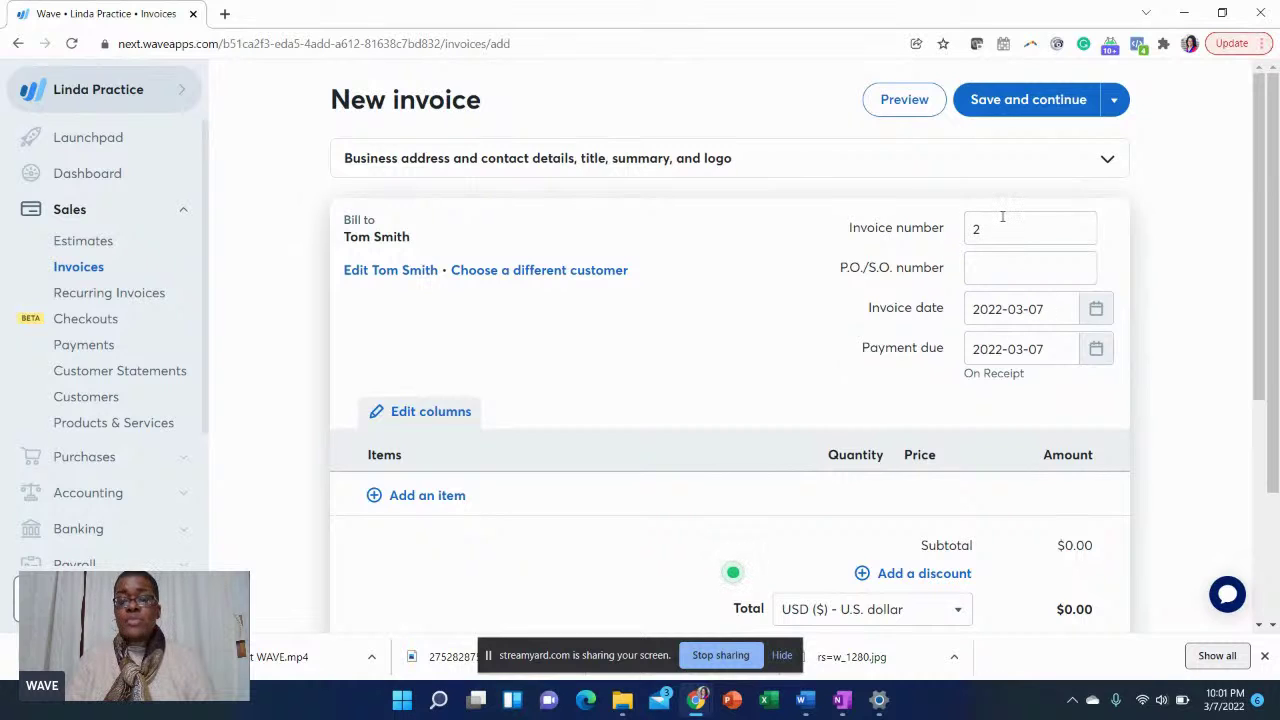
Step: Set invoice 2's payment due to On Receipt, dated 2022-03-07
{"action": "left_click", "coordinate": [1004, 270]}
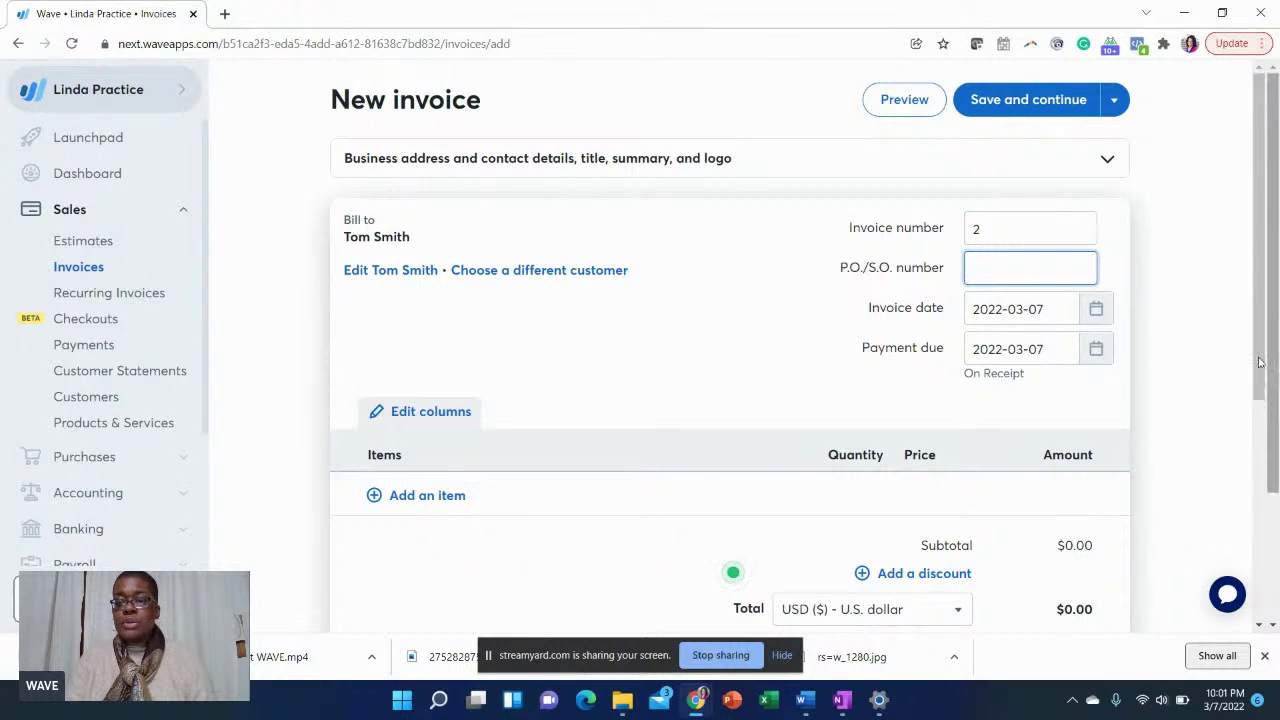
{"action": "left_click", "coordinate": [1096, 350]}
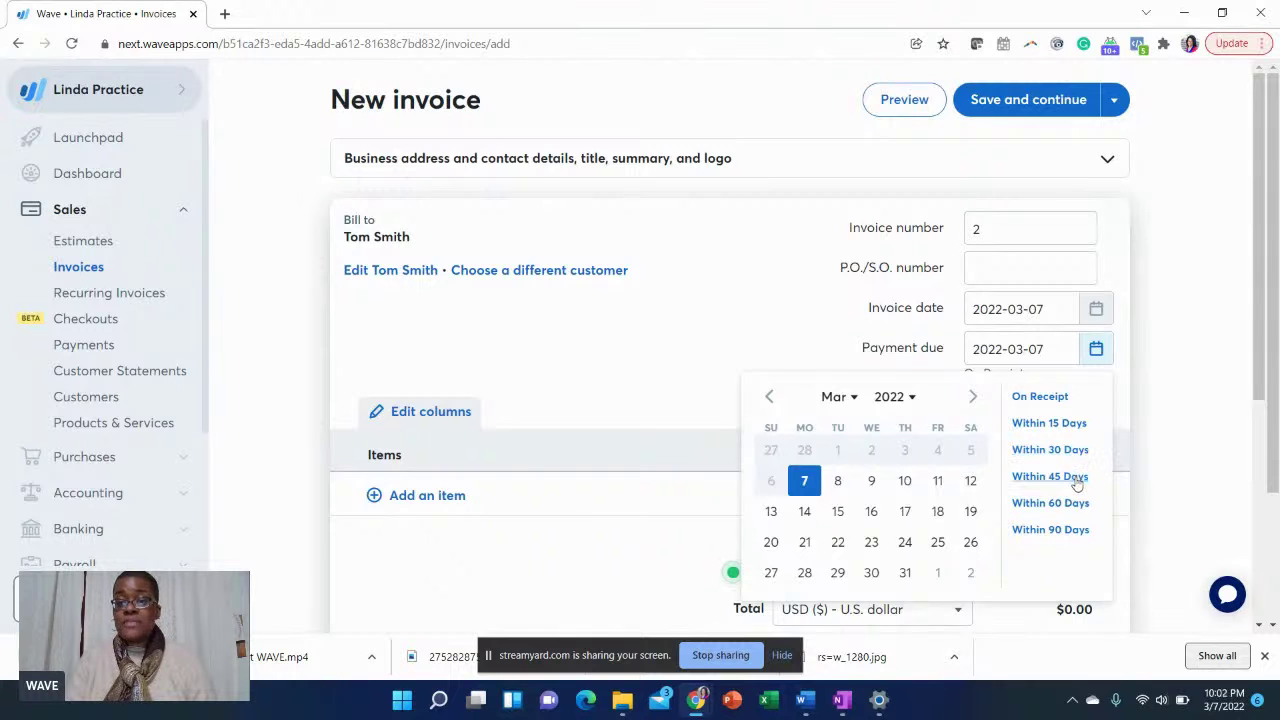
{"action": "left_click", "coordinate": [1180, 491]}
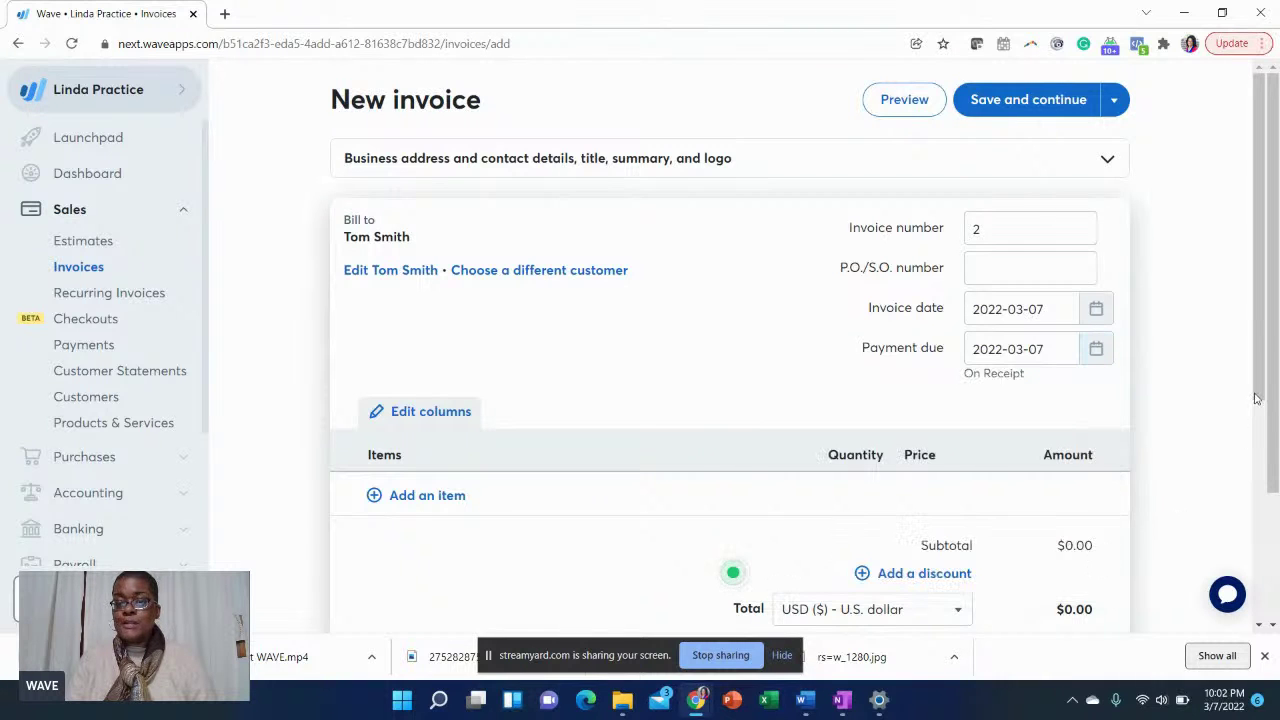
Step: Add an IT Services line described 'Website Design' priced at 500, totalling $500.00
{"action": "left_click_drag", "start_coordinate": [1260, 380], "coordinate": [1260, 488]}
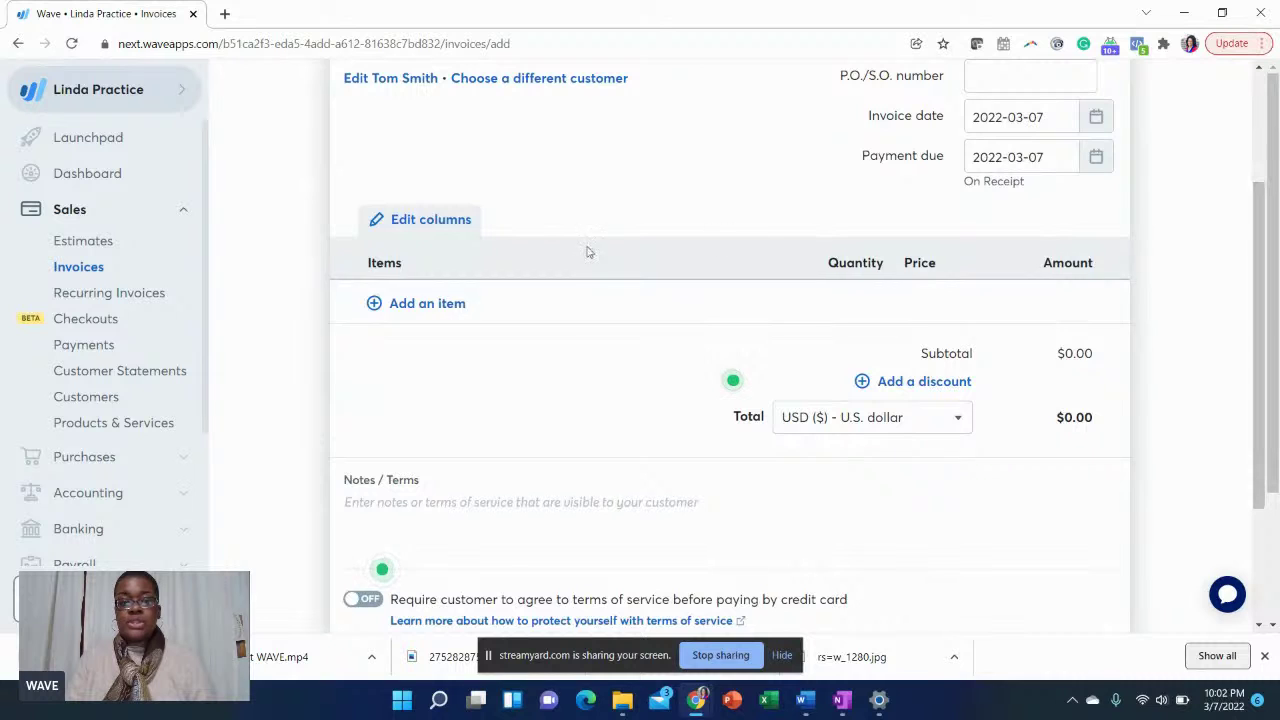
{"action": "right_click", "coordinate": [441, 305]}
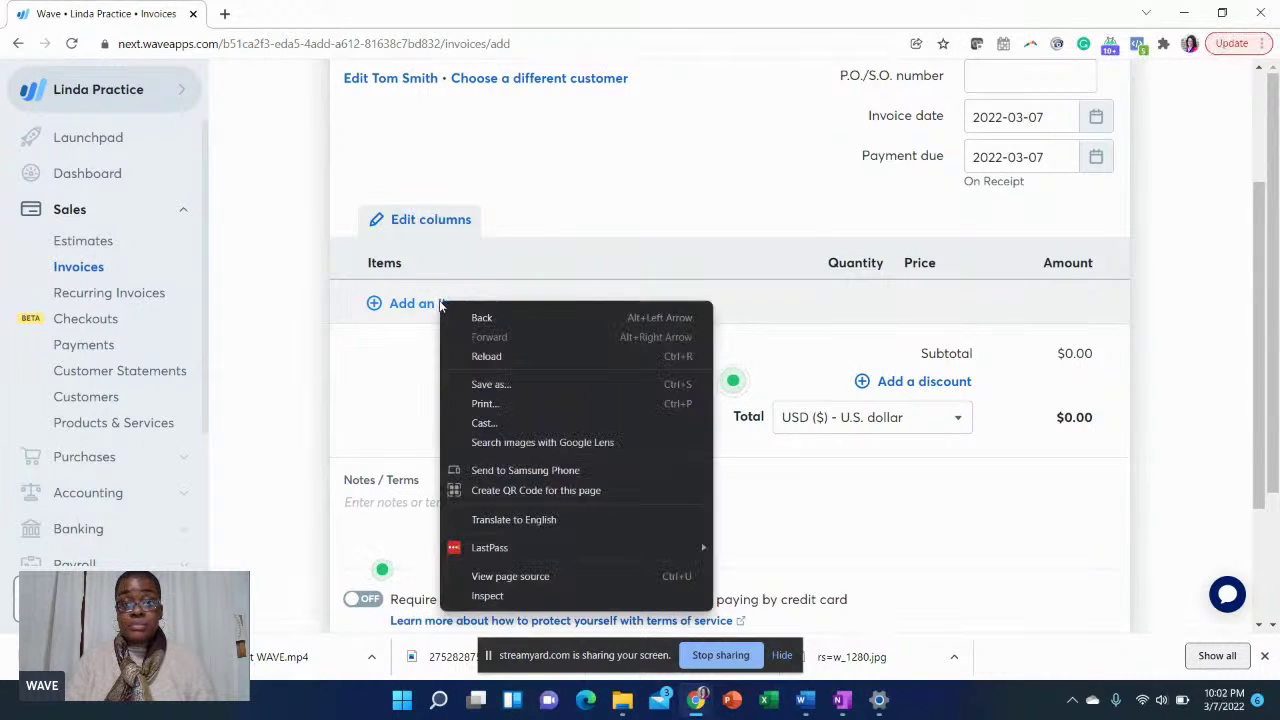
{"action": "key", "text": "Escape"}
{"action": "left_click", "coordinate": [410, 306]}
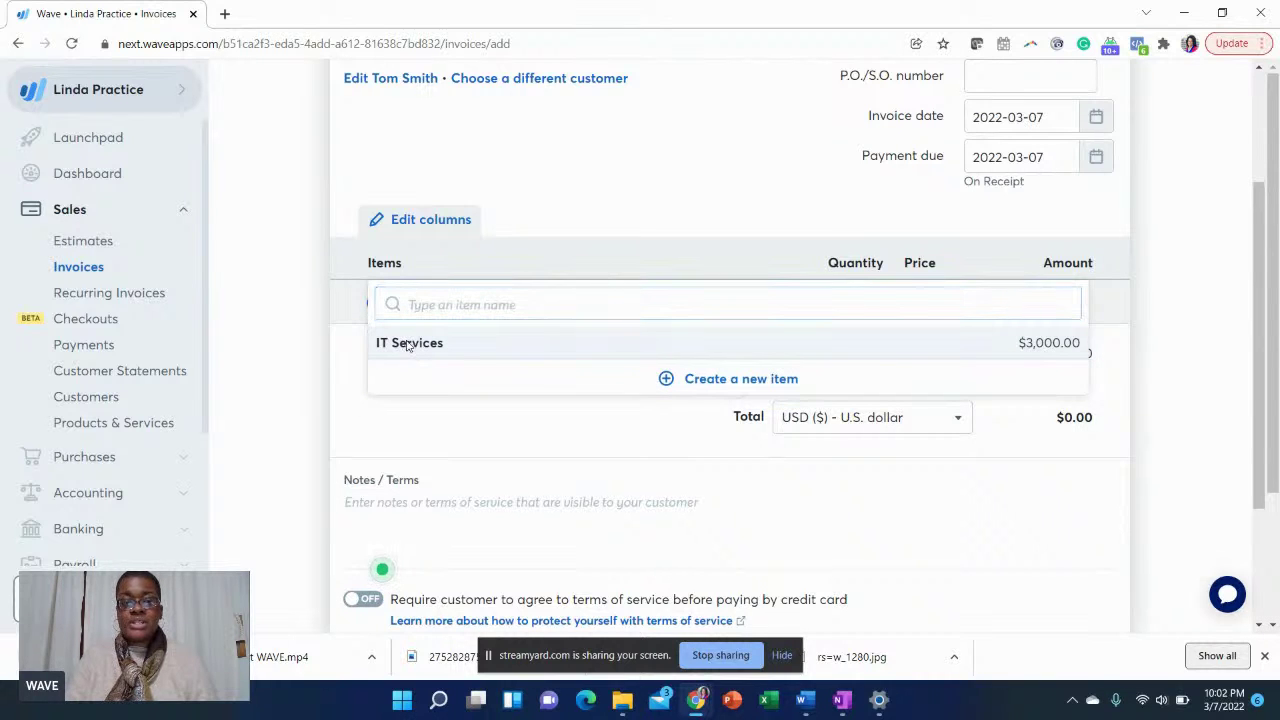
{"action": "left_click", "coordinate": [409, 345]}
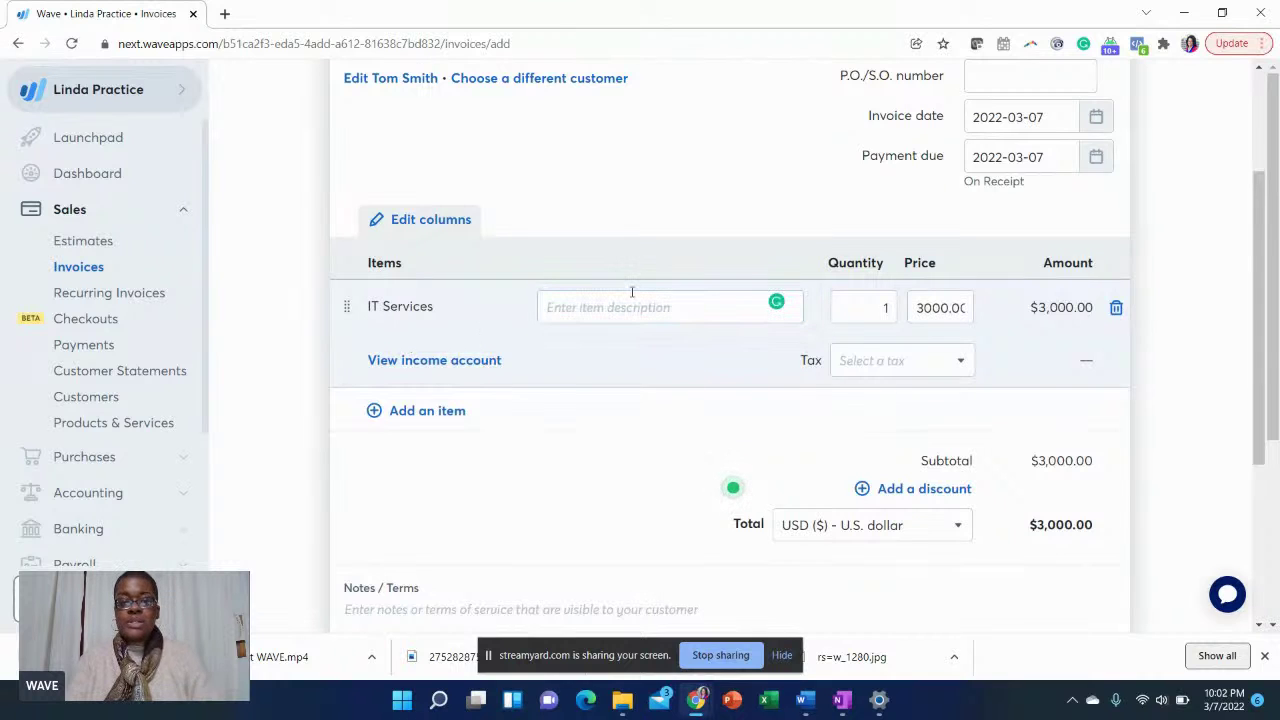
{"action": "left_click", "coordinate": [597, 308]}
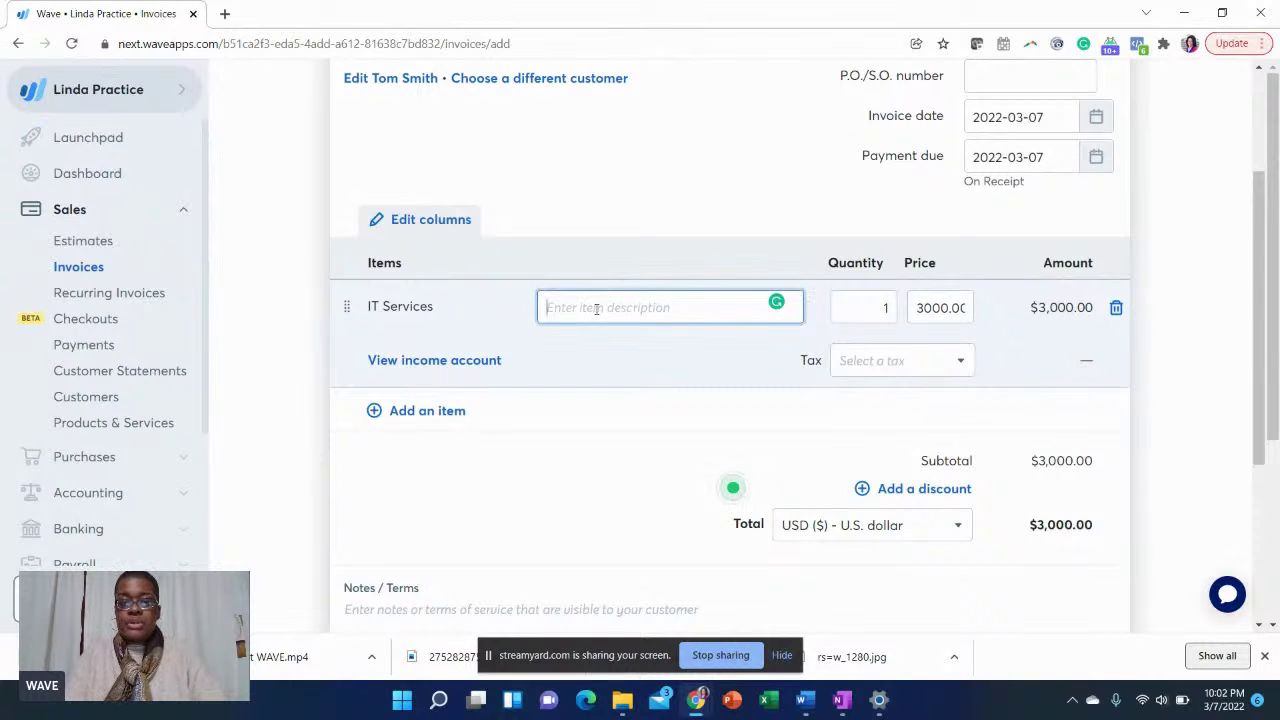
{"action": "type", "text": "Webs"}
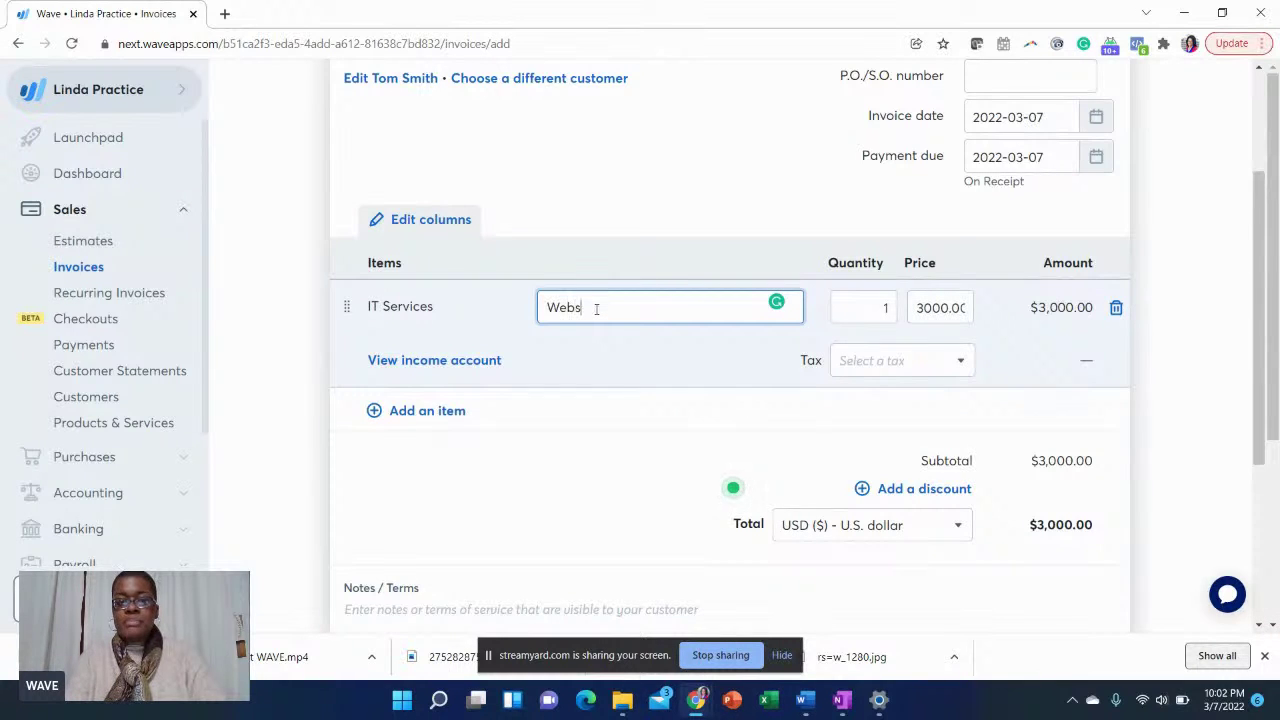
{"action": "type", "text": "ite Design"}
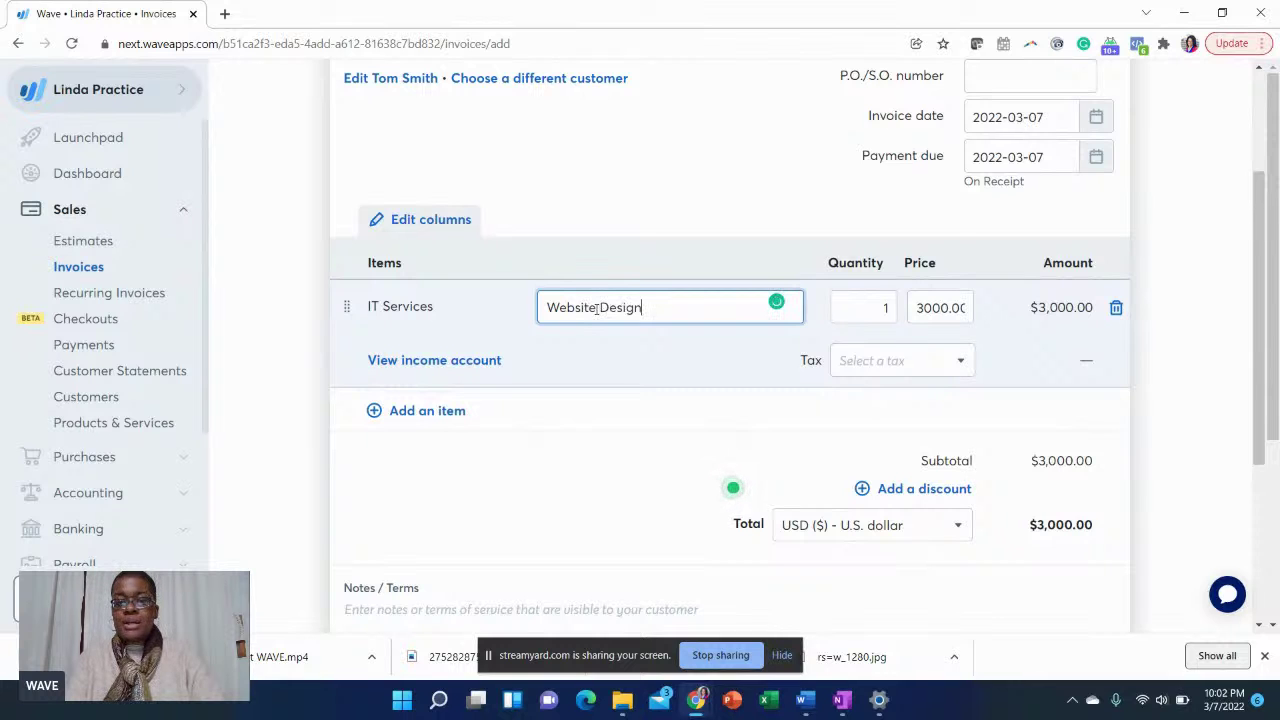
{"action": "key", "text": "Tab"}
{"action": "key", "text": "Tab"}
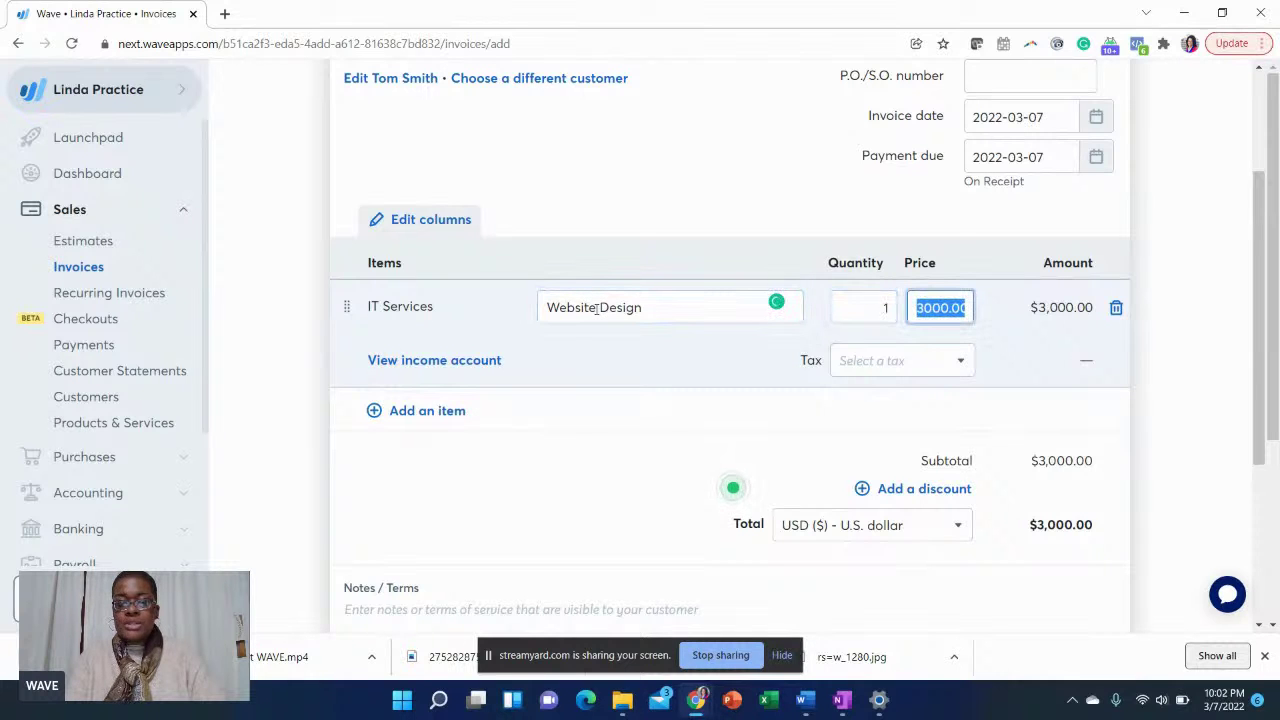
{"action": "type", "text": "500"}
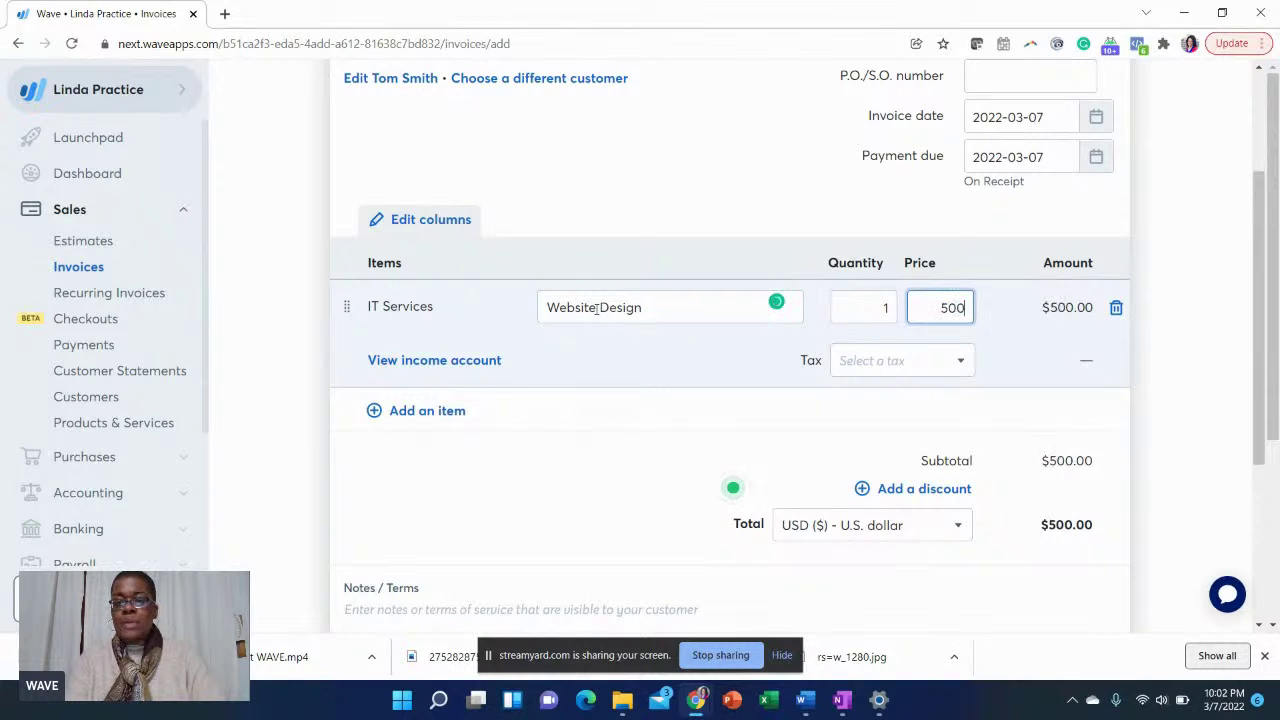
{"action": "key", "text": "Tab"}
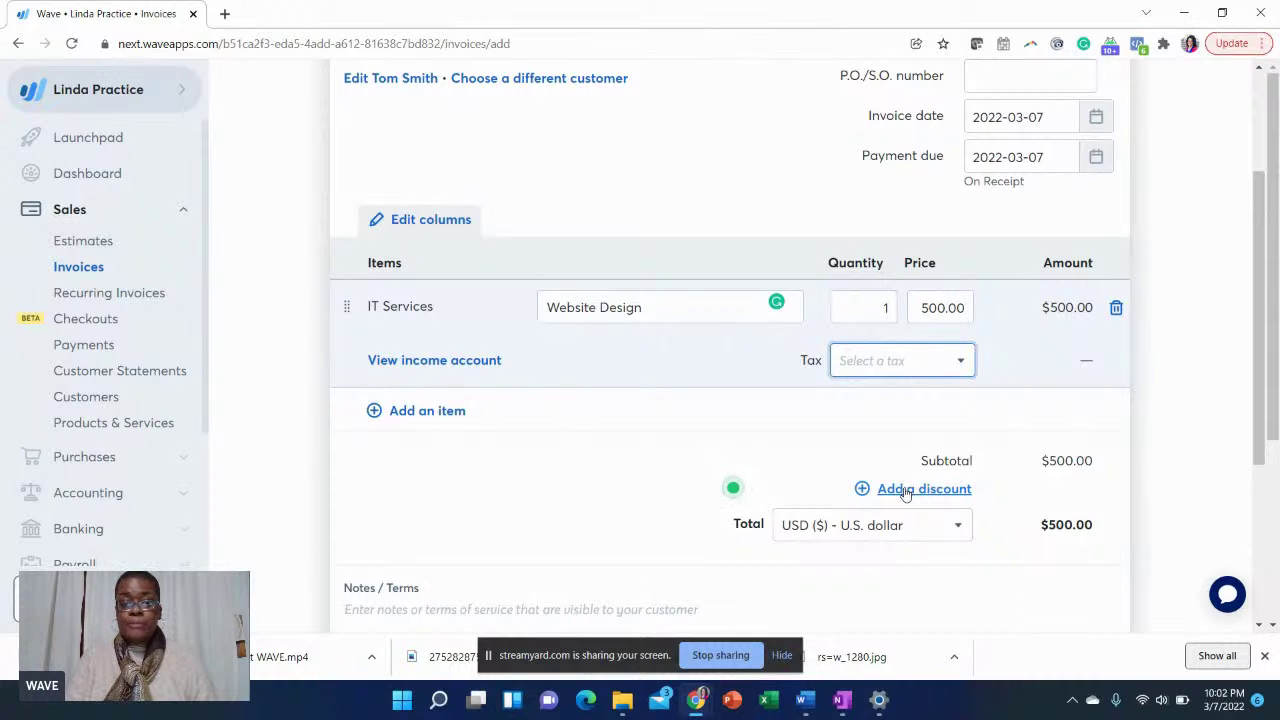
{"action": "left_click", "coordinate": [430, 362]}
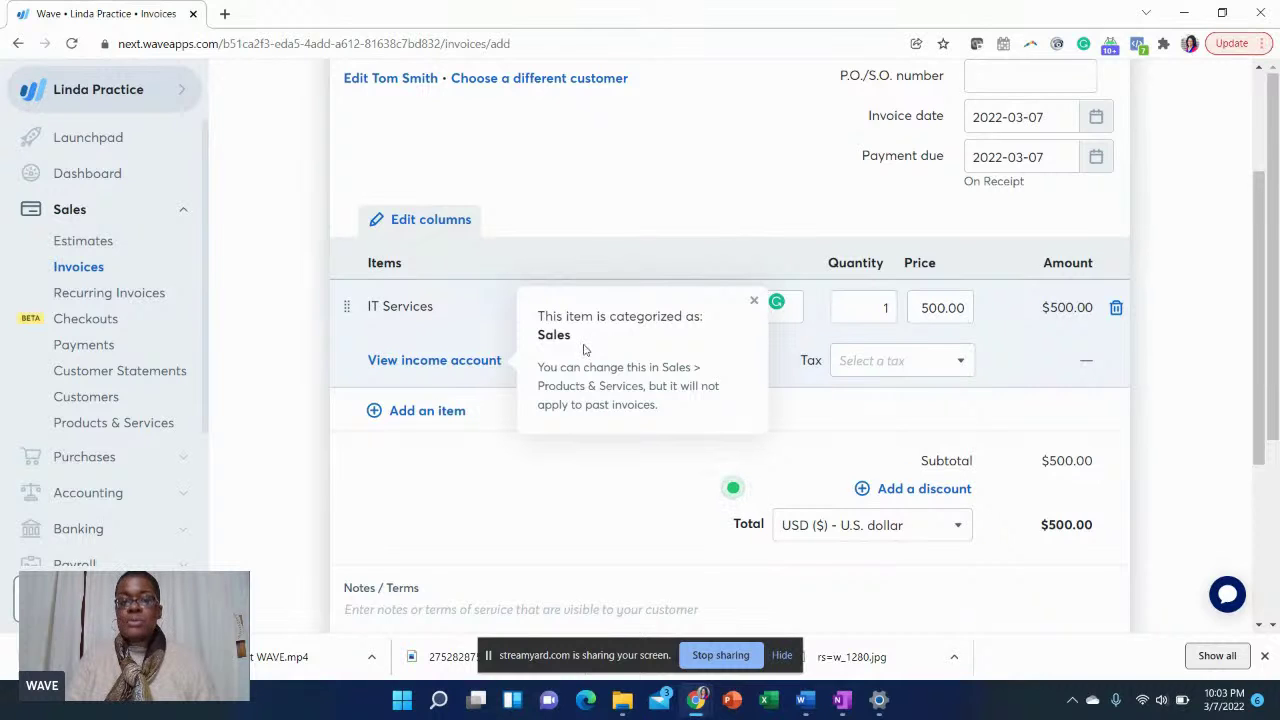
{"action": "left_click", "coordinate": [493, 525]}
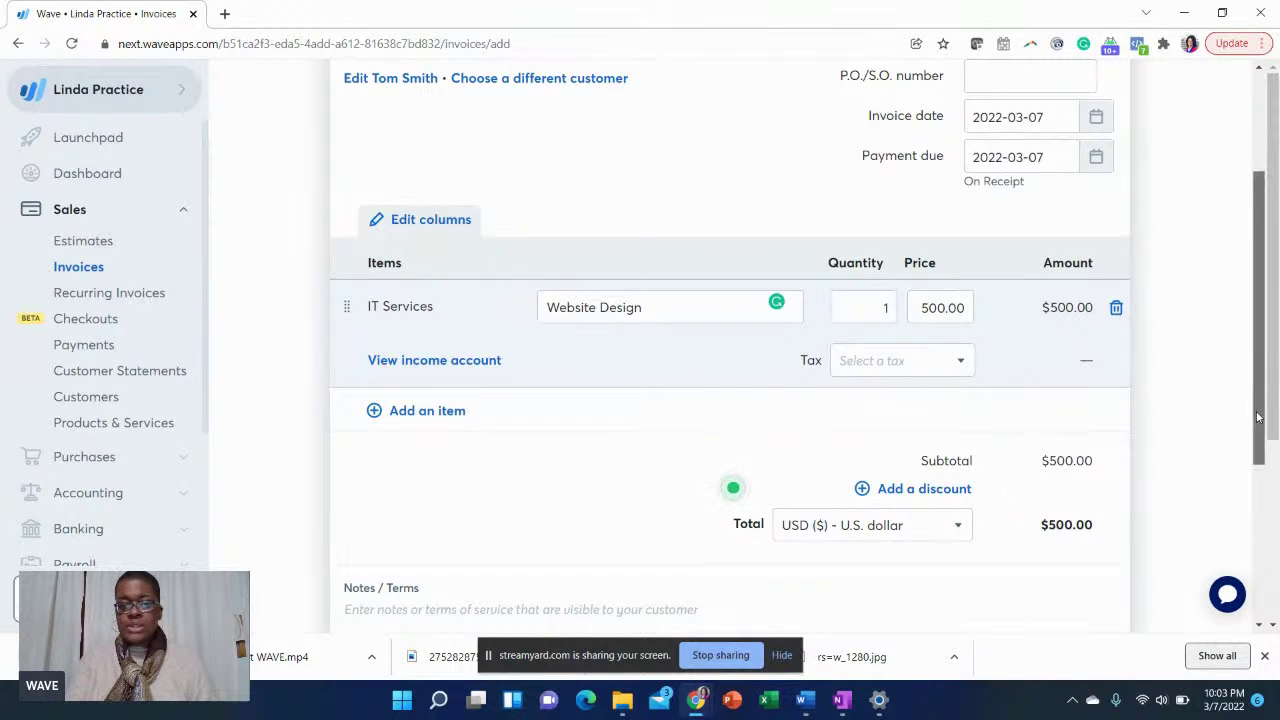
{"action": "left_click_drag", "start_coordinate": [1273, 400], "coordinate": [1273, 552]}
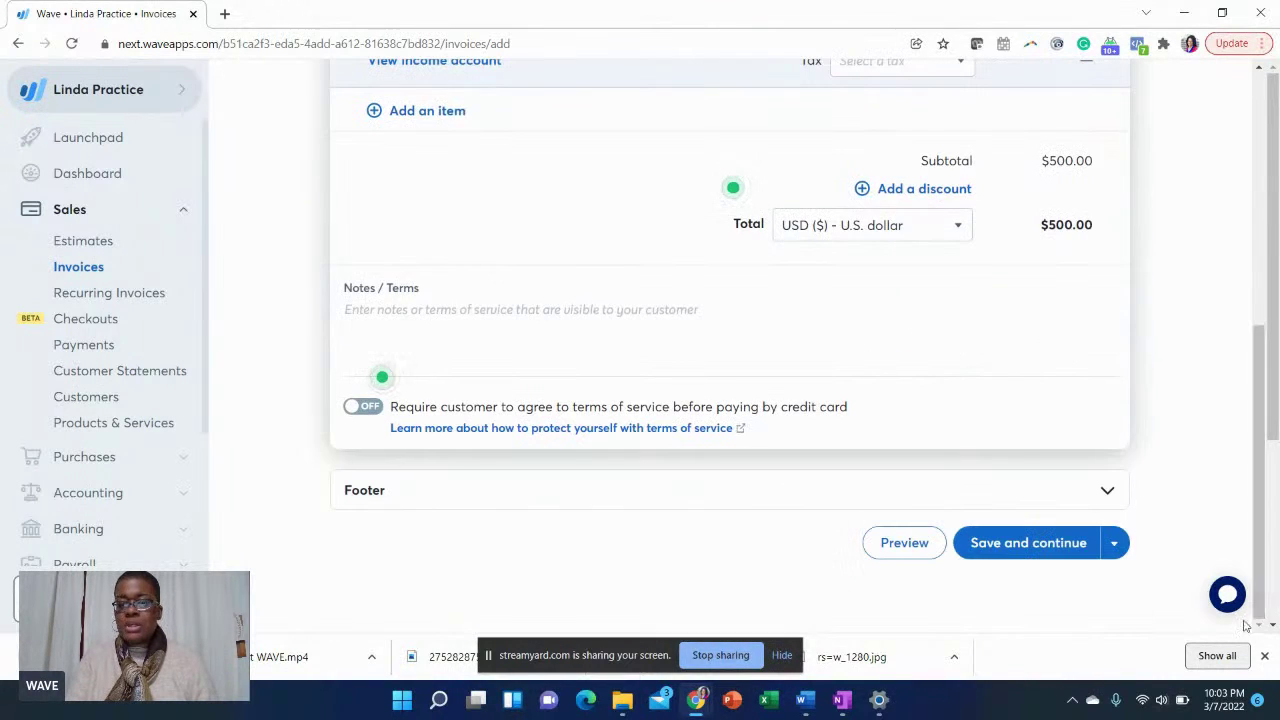
Step: Save invoice #2 as a draft and approve it, leaving it Unsent with $500.00 due
{"action": "left_click", "coordinate": [1020, 546]}
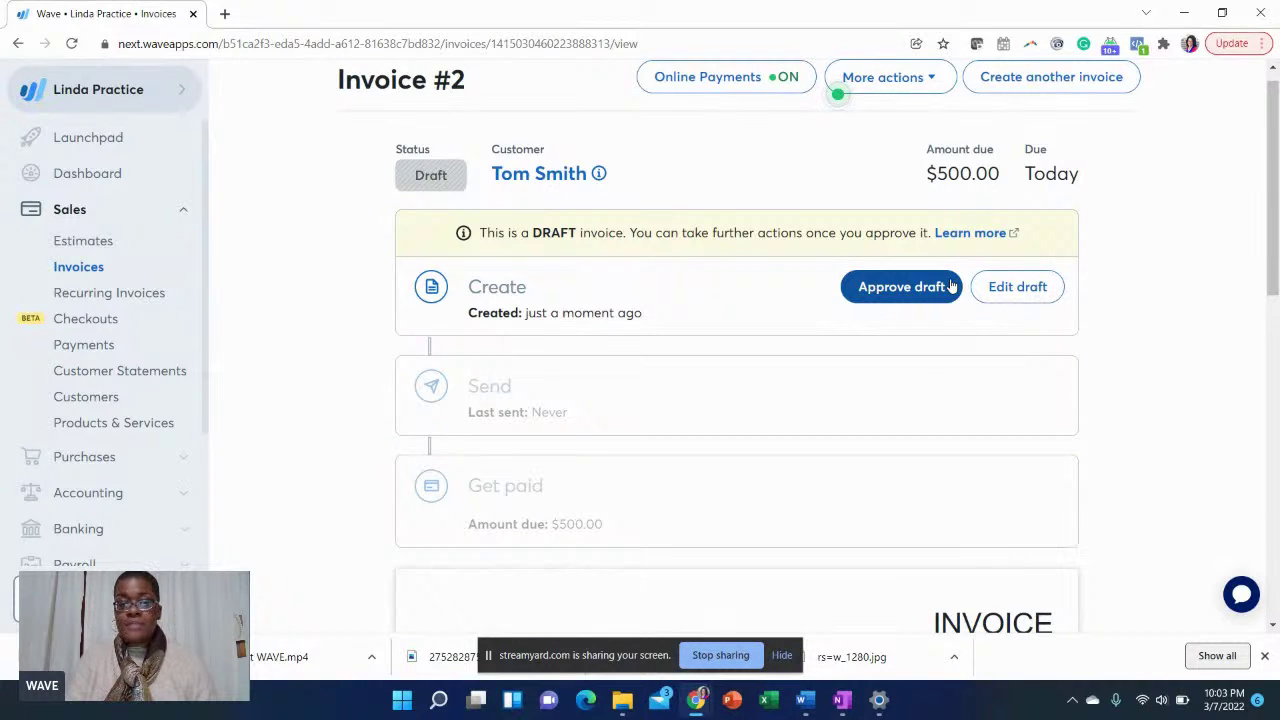
{"action": "left_click", "coordinate": [930, 287]}
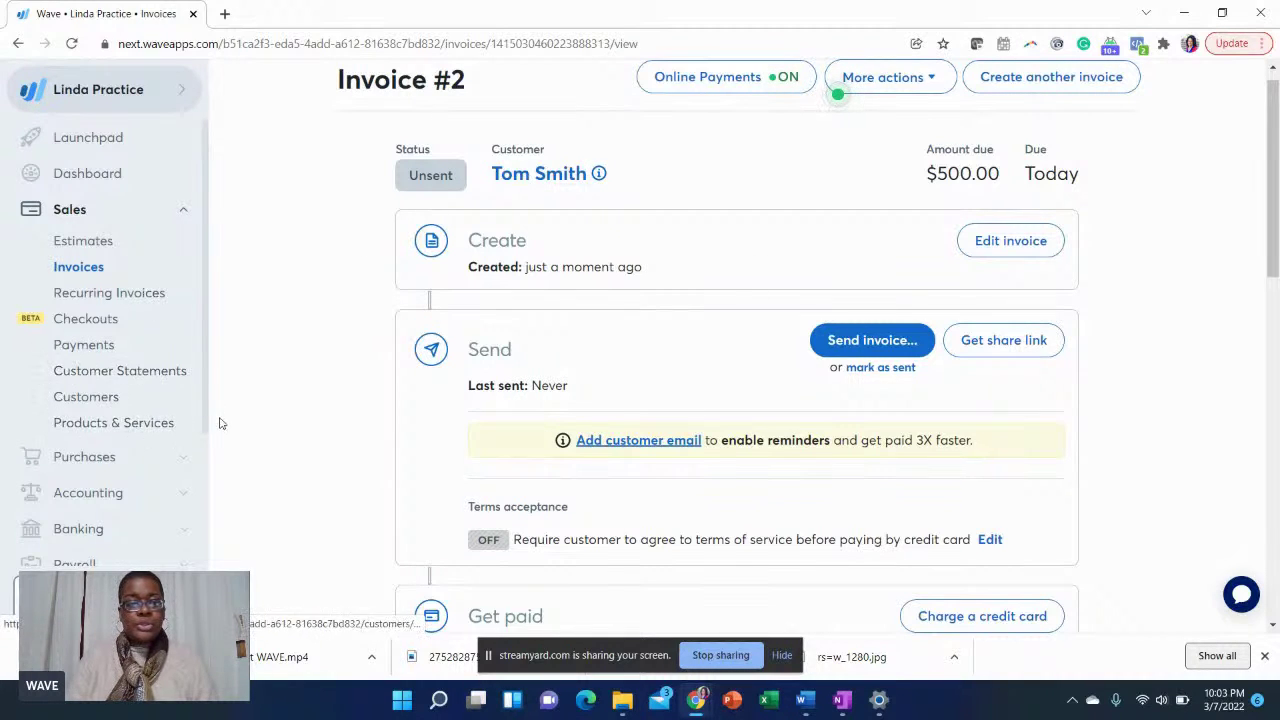
Step: Go to the Customer Statements page under Sales
{"action": "left_click", "coordinate": [119, 372]}
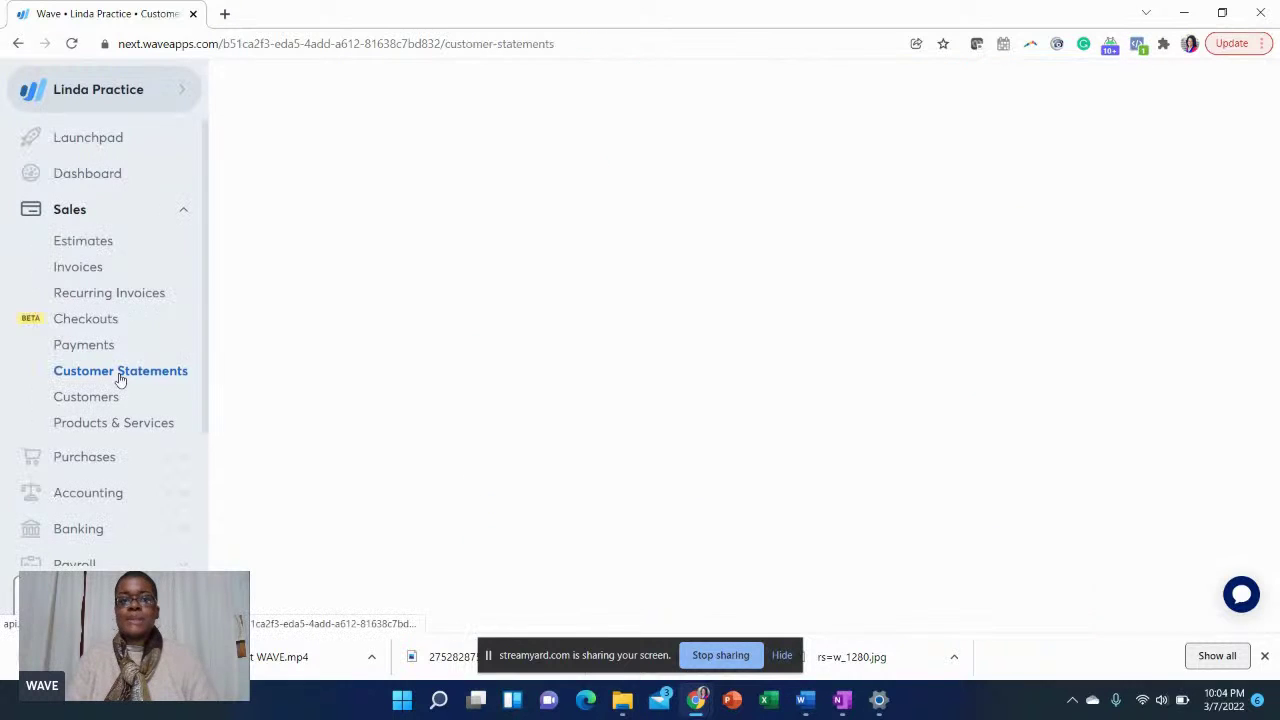